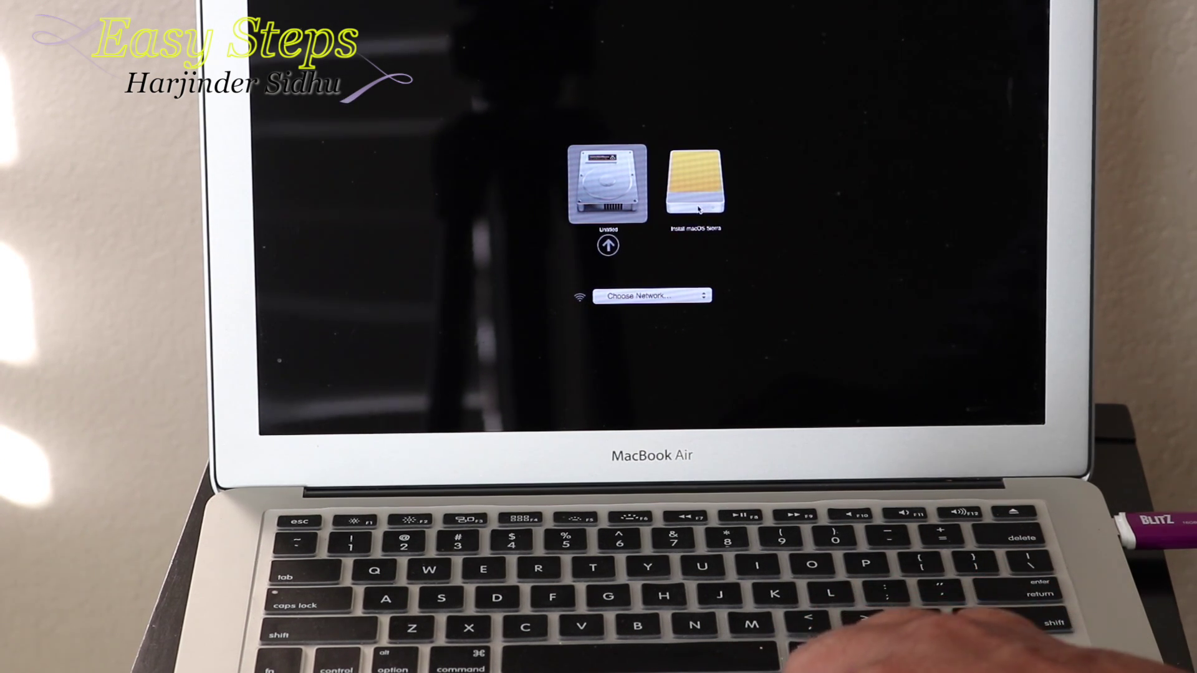
Step: Boot the Mac from the Install macOS Sierra drive in Startup Manager
{"action": "key", "text": "Right"}
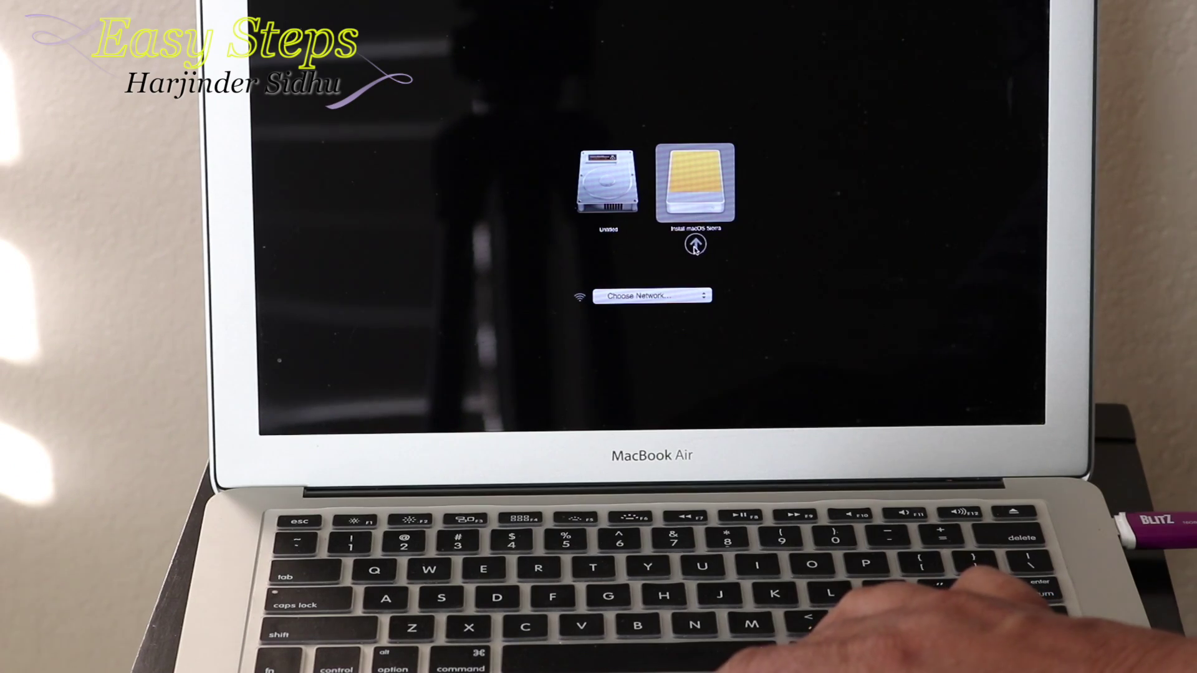
{"action": "key", "text": "Return"}
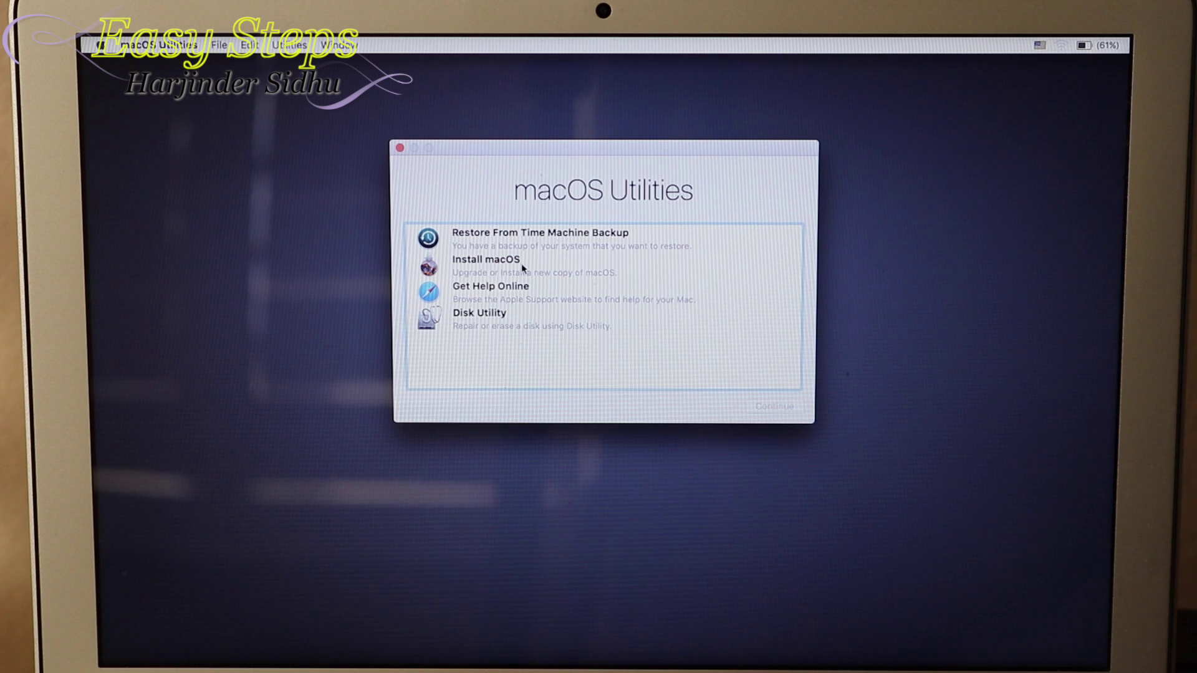
Step: Choose Install macOS, pass the welcome page, and agree to the Sierra license
{"action": "left_click", "coordinate": [553, 273]}
{"action": "left_click", "coordinate": [785, 409]}
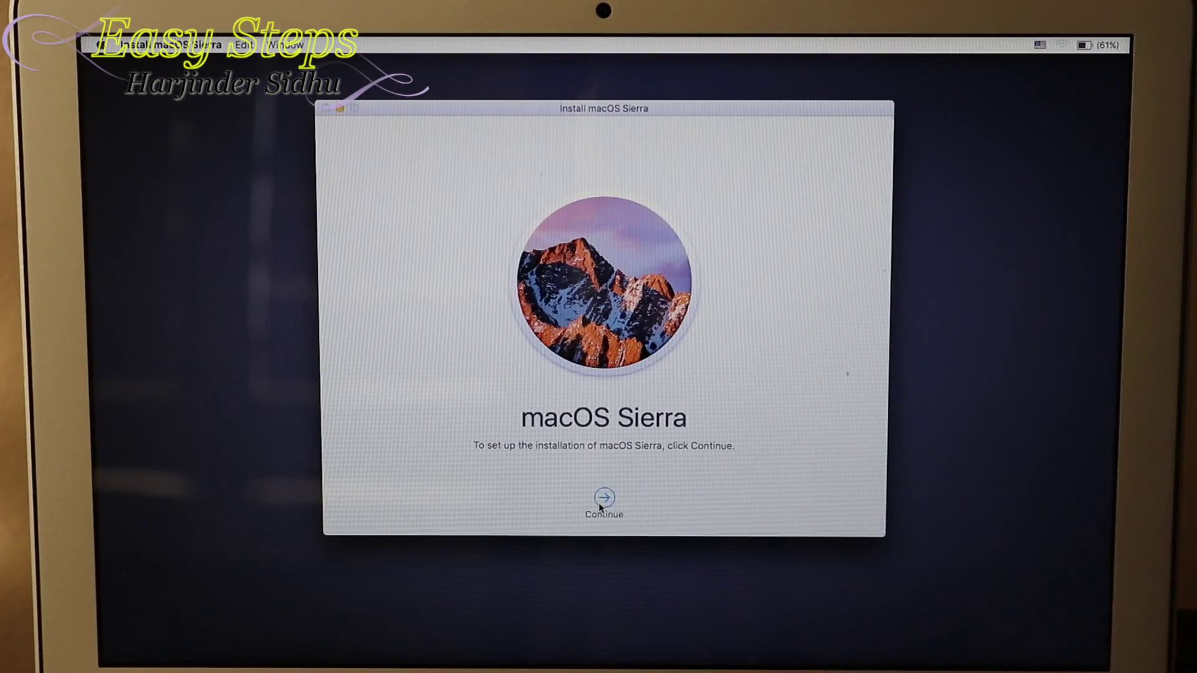
{"action": "left_click", "coordinate": [601, 504]}
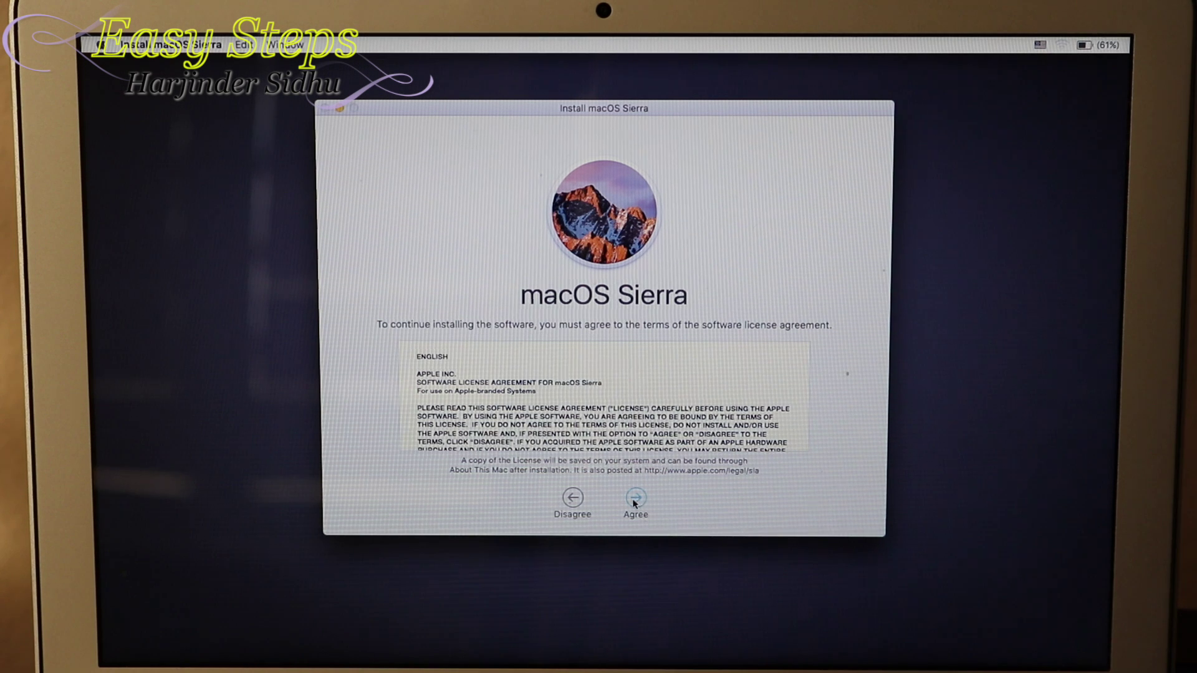
{"action": "left_click", "coordinate": [635, 503]}
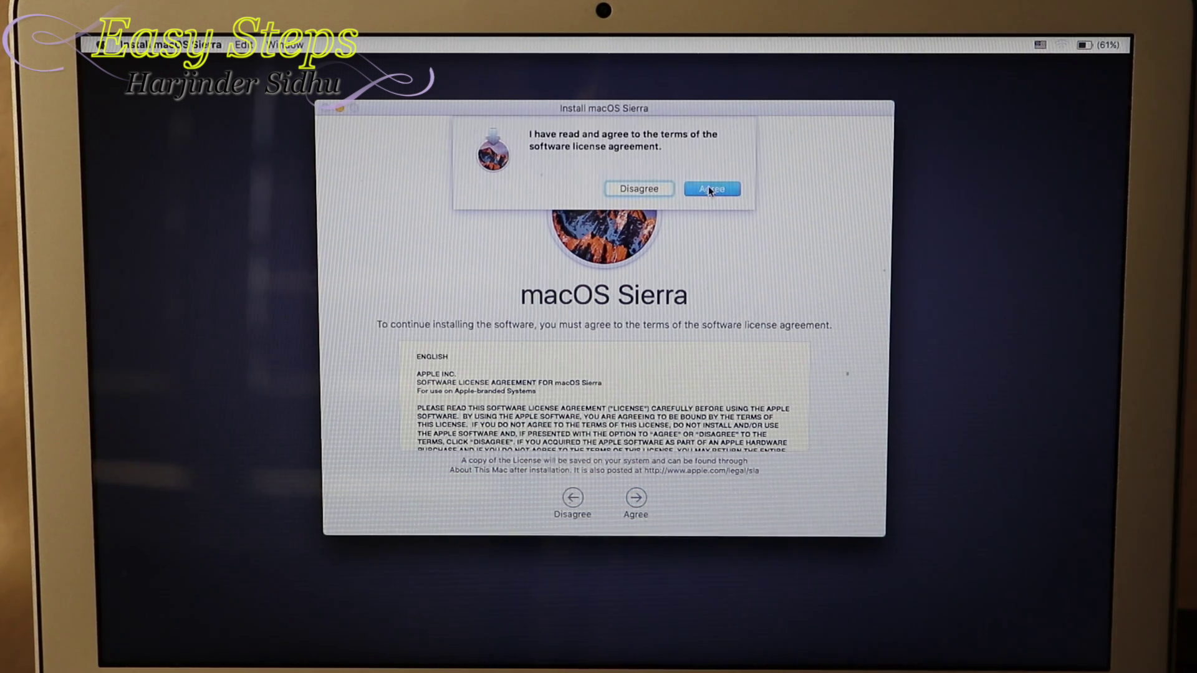
{"action": "left_click", "coordinate": [709, 189]}
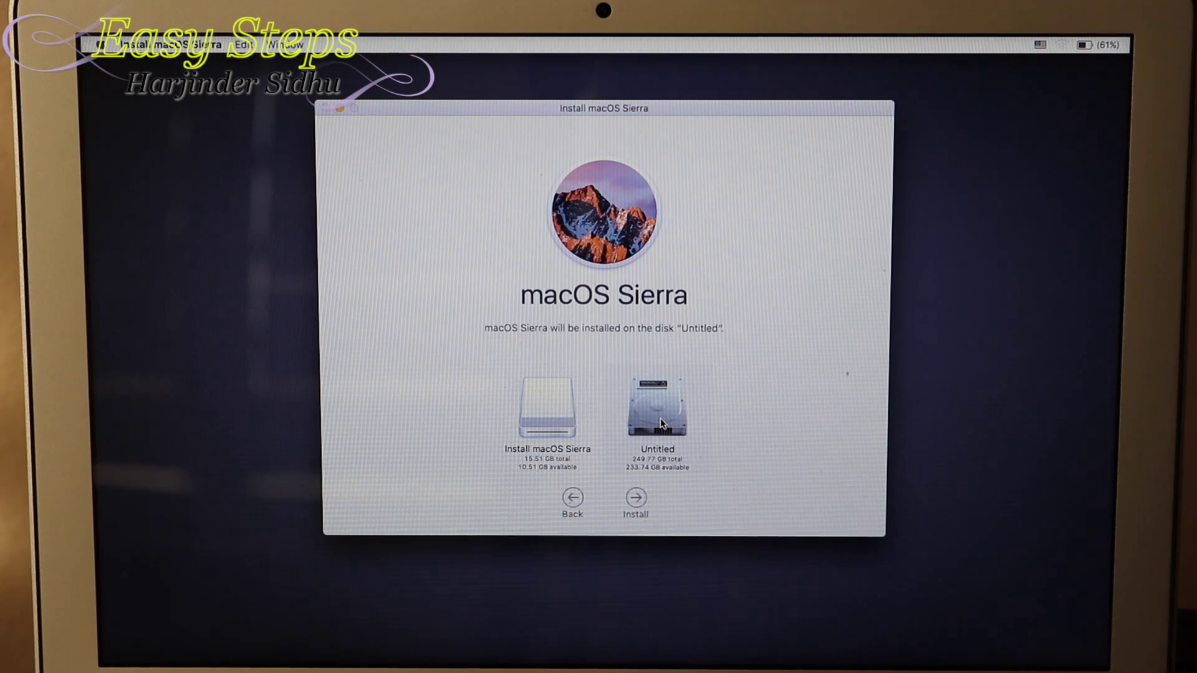
Step: Start installing Sierra on the Untitled disk, dismissing the no-power warning
{"action": "left_click", "coordinate": [637, 501]}
{"action": "left_click", "coordinate": [703, 204]}
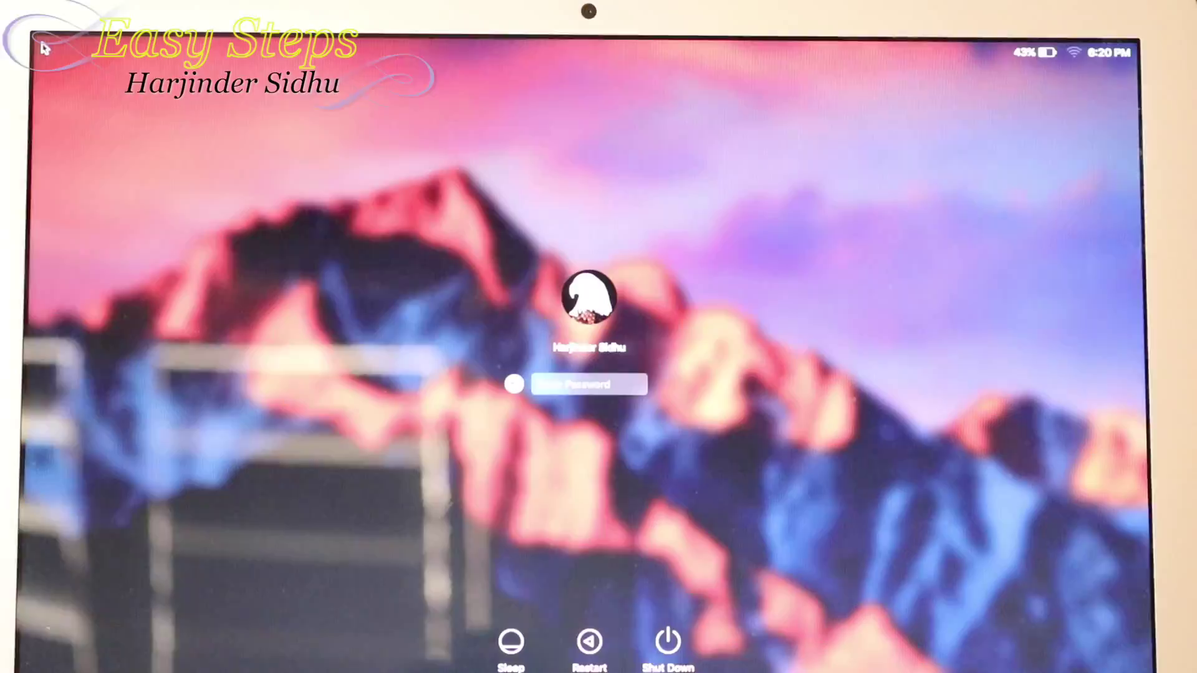
{"action": "type", "text": "*************"}
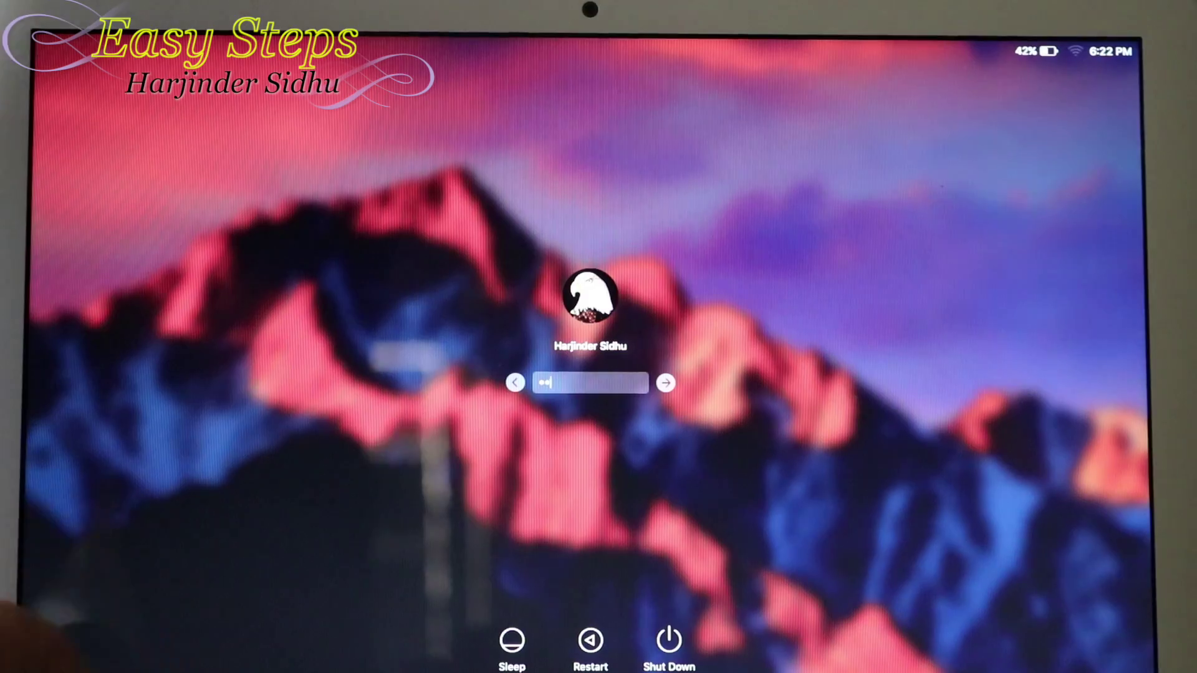
Step: Submit the account password at the Sierra login window
{"action": "key", "text": "Return"}
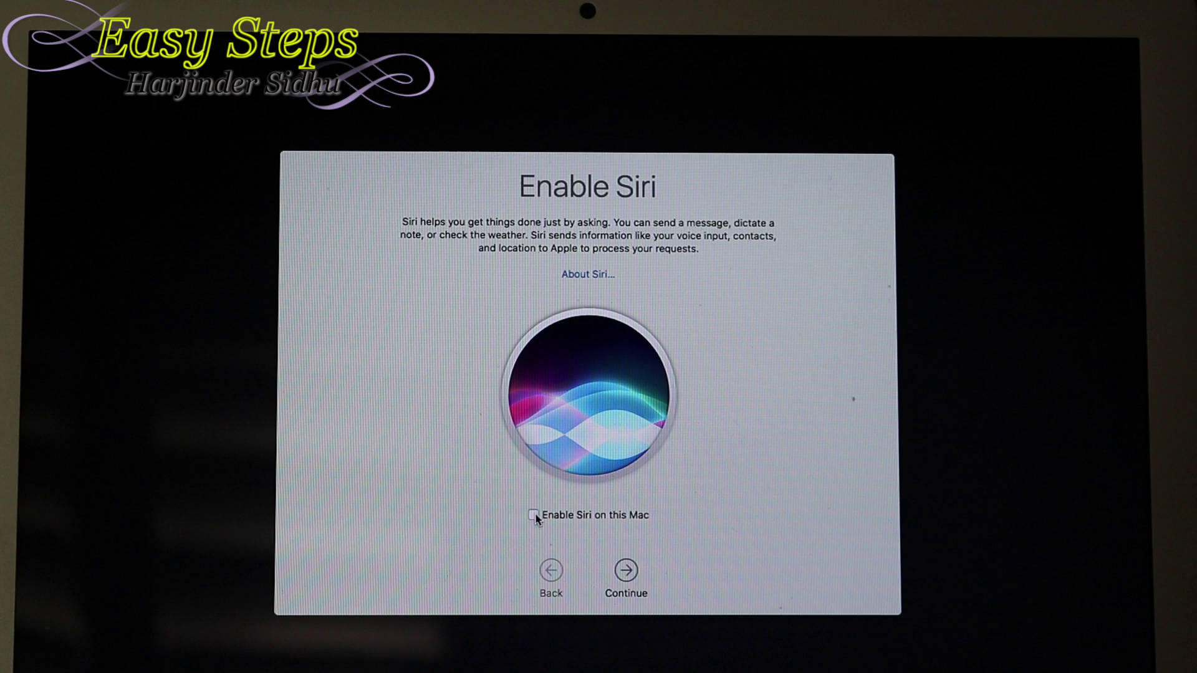
Step: Continue past the Enable Siri page with Siri left unchecked
{"action": "left_click", "coordinate": [625, 580]}
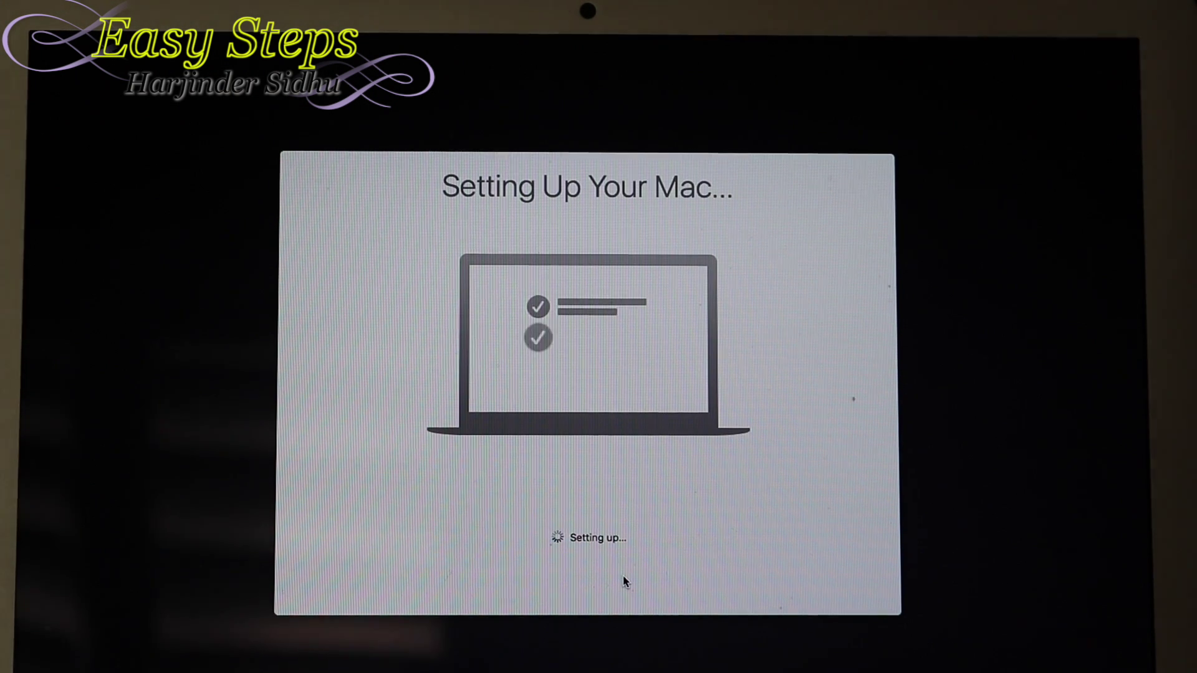